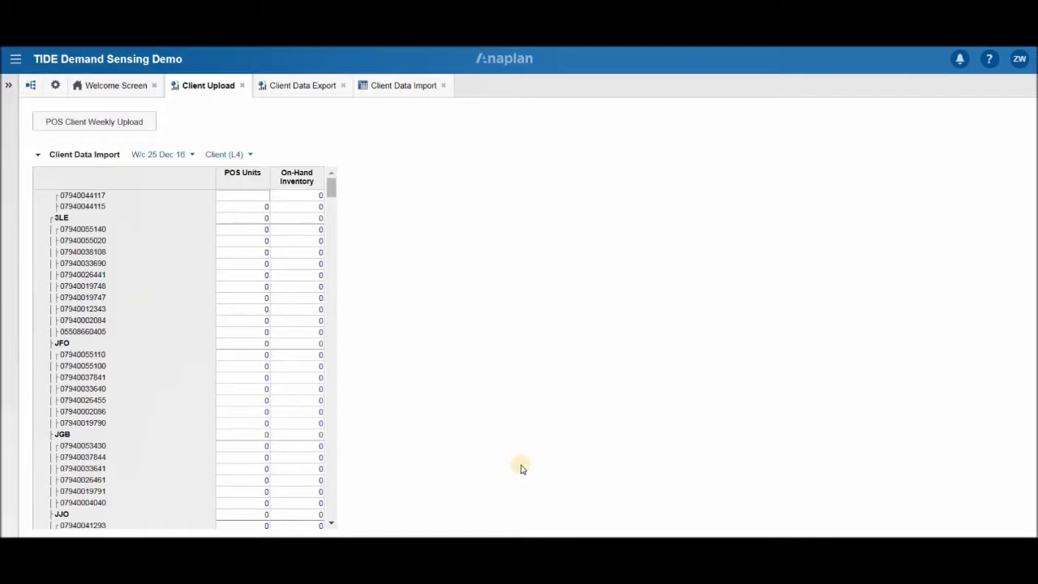
- Glance at the Demand Sensing POS spreadsheet, then go back to Anaplan's Client Data Export page
left_click(559, 461)
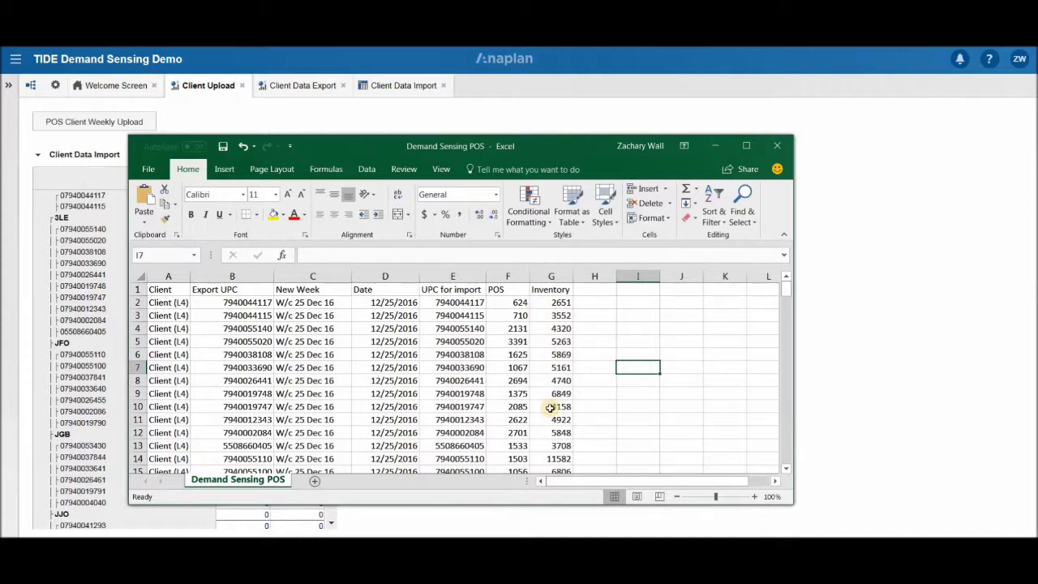
left_click(714, 146)
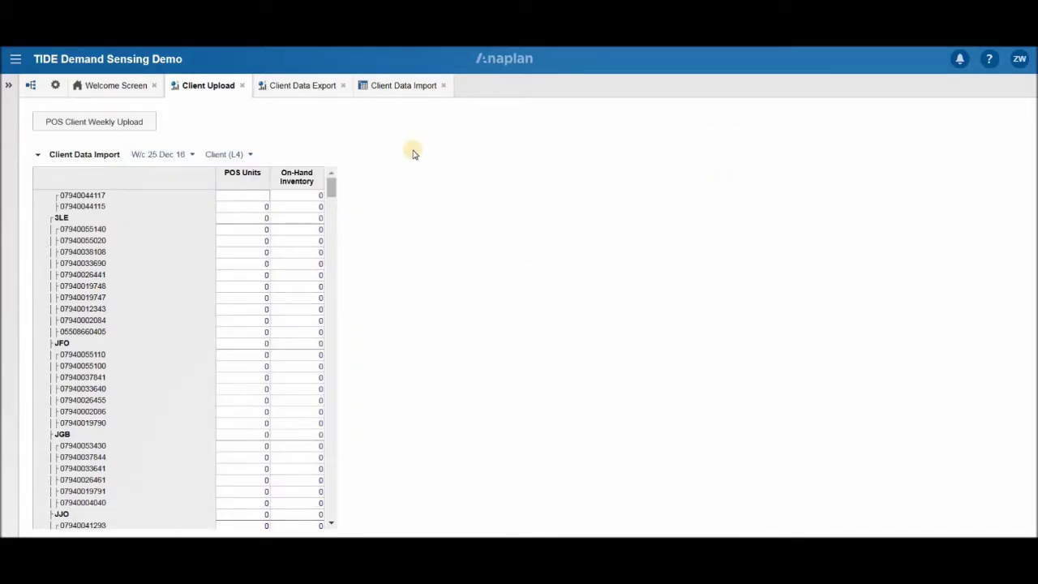
left_click(315, 86)
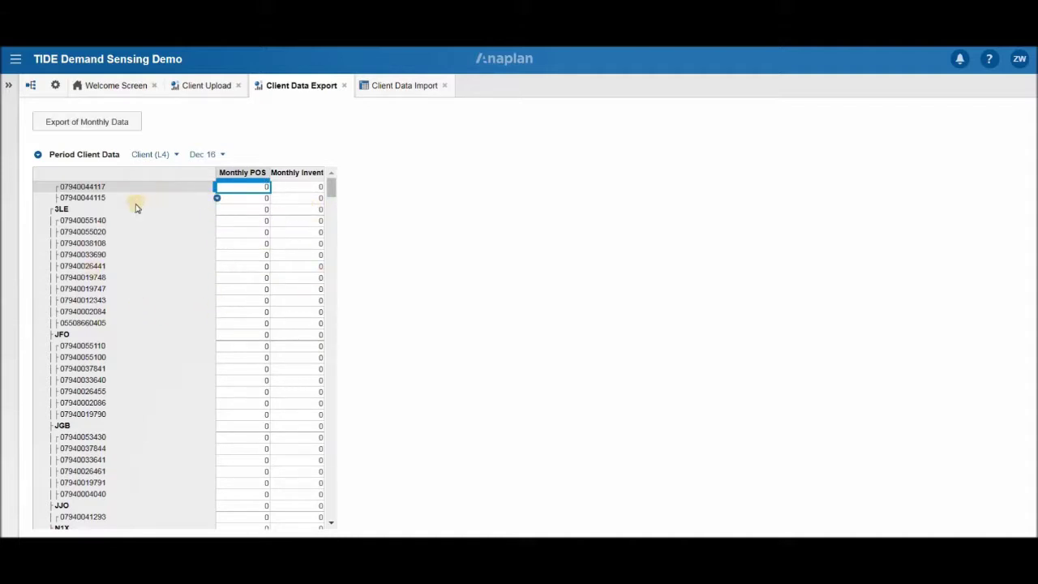
left_click(204, 90)
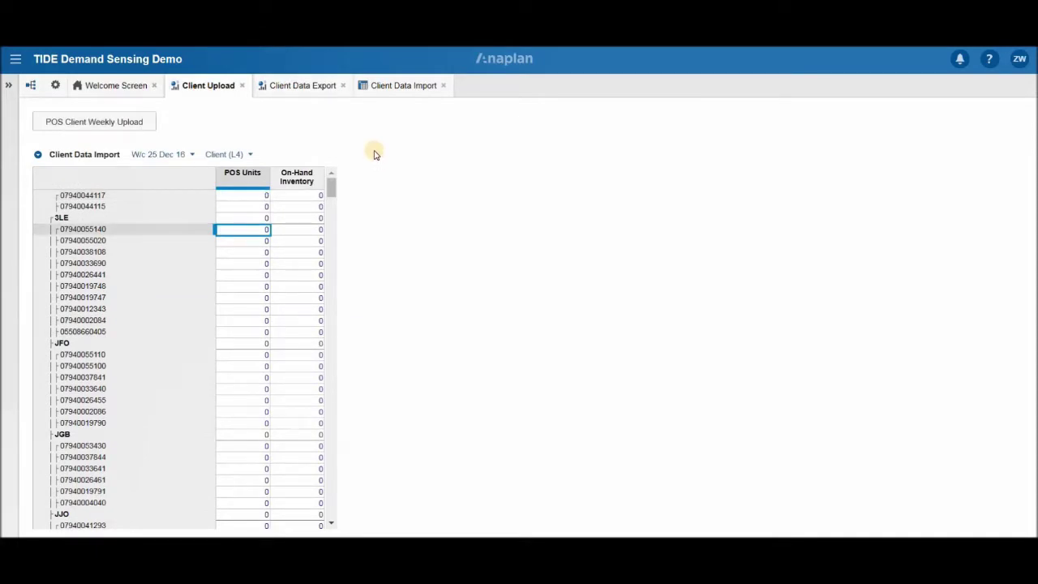
- In the model's Actions list, select and copy the name Client Data Import from Demand Sensing POS.csv
left_click(55, 86)
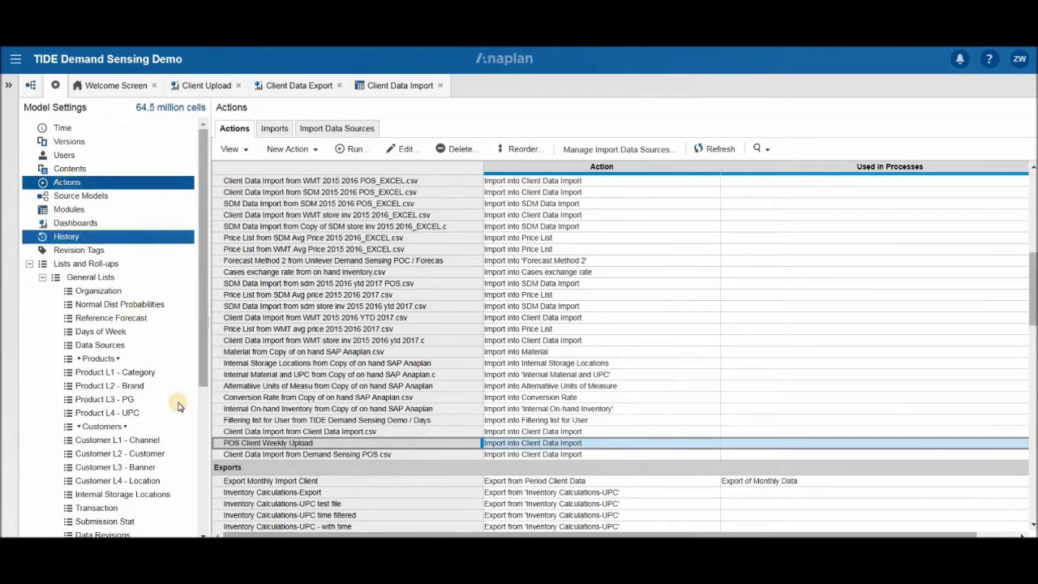
left_click(250, 454)
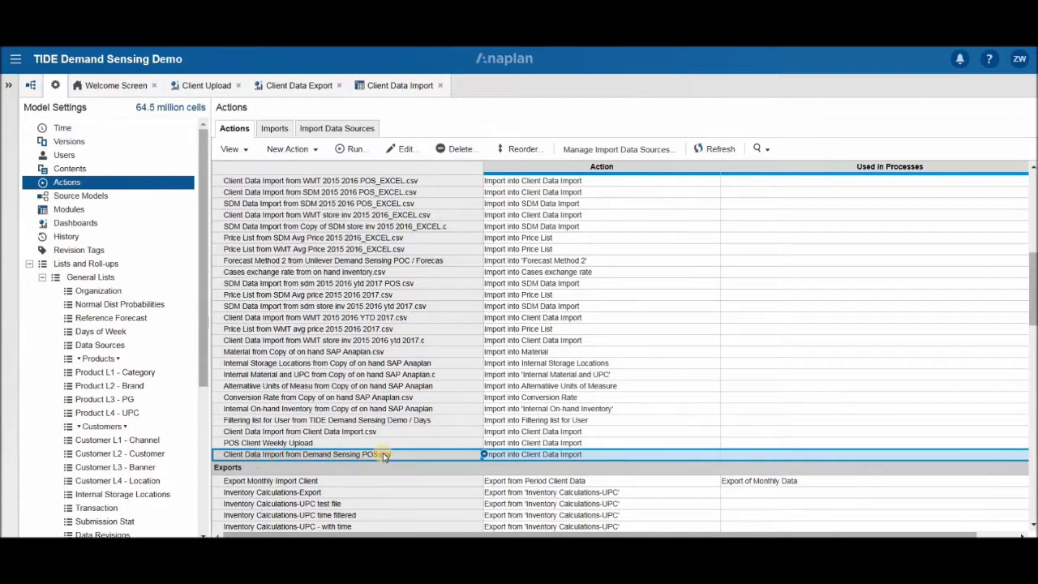
left_click(285, 456)
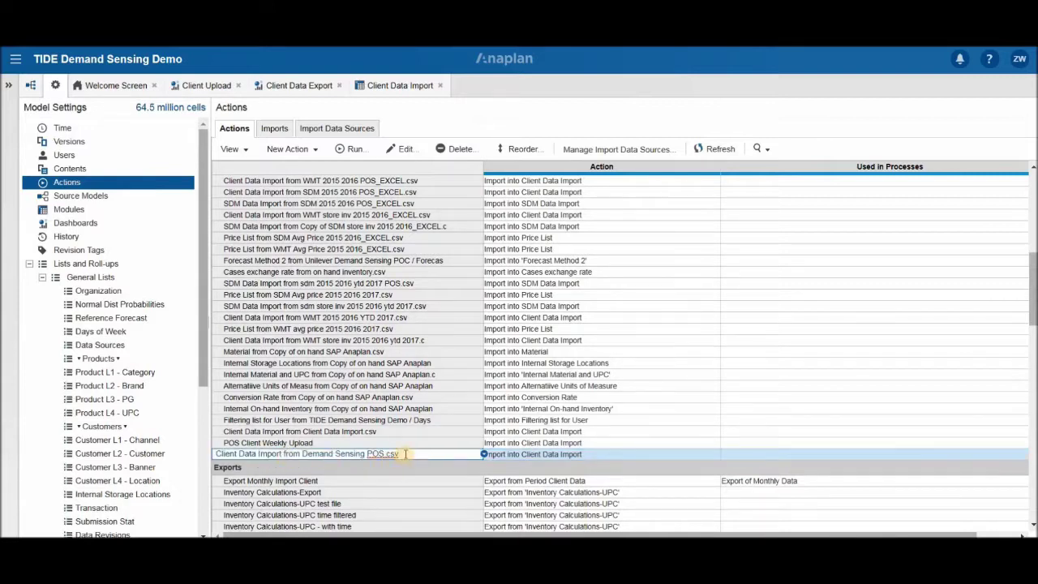
left_click_drag(404, 454, 216, 453)
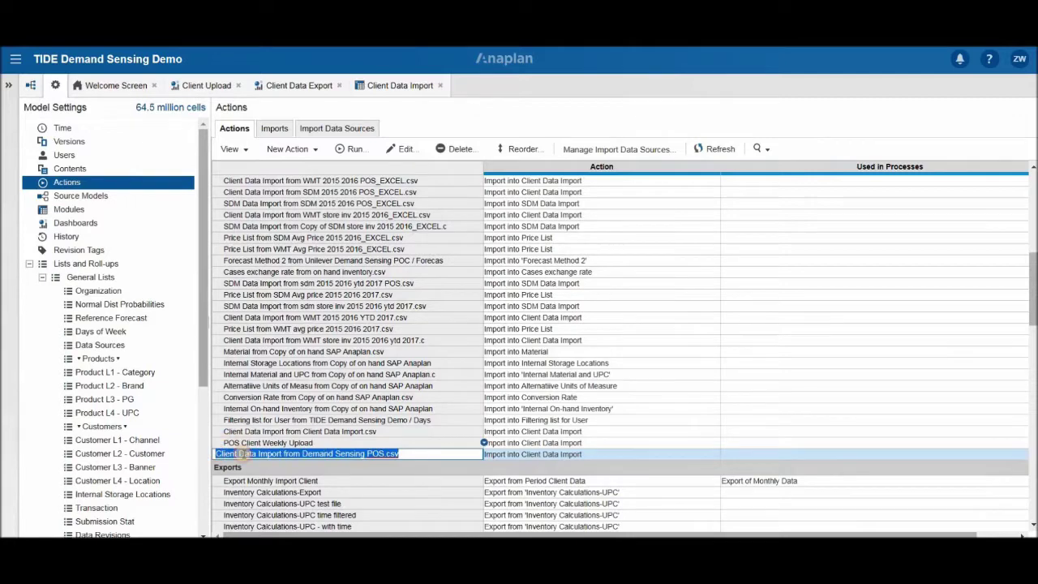
key("Tab")
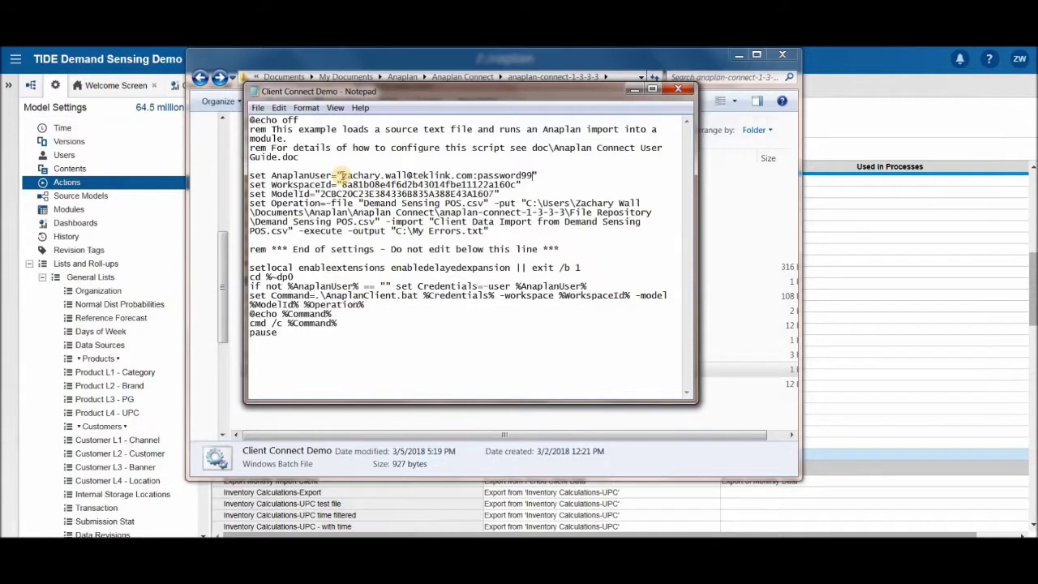
- Review the script's user login, workspace ID, model ID, POS file name and source path
left_click_drag(341, 175, 531, 175)
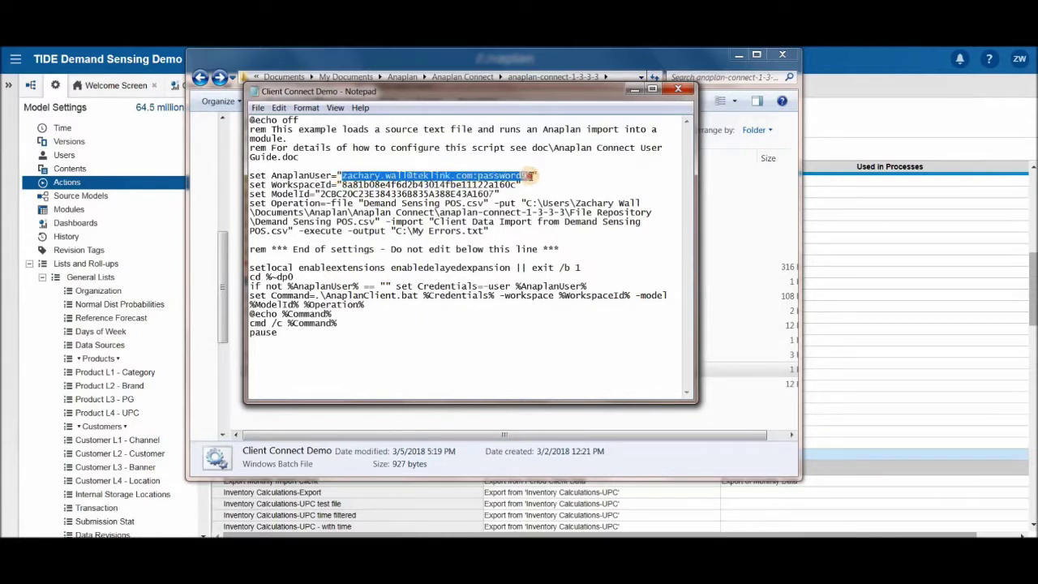
left_click_drag(341, 184, 517, 184)
left_click_drag(321, 194, 496, 195)
left_click_drag(362, 203, 375, 222)
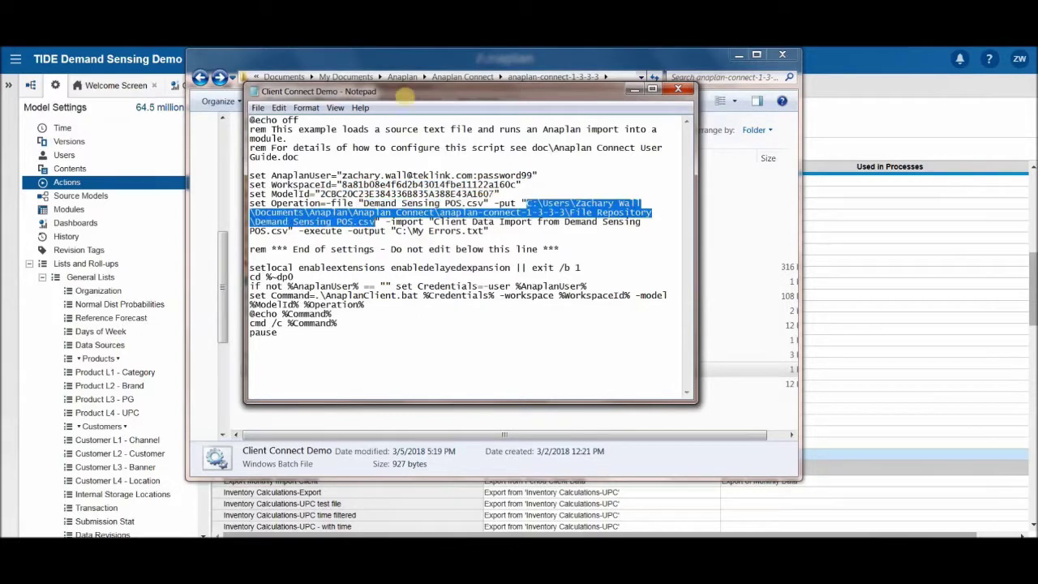
left_click_drag(414, 91, 717, 170)
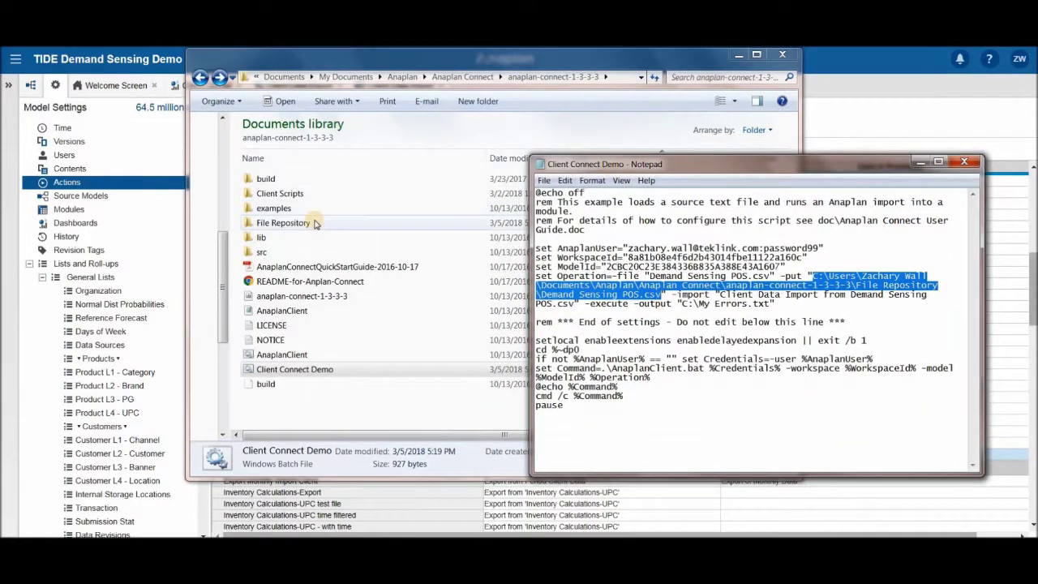
- Open the File Repository folder and compare it with the script's CSV file path
left_click(264, 225)
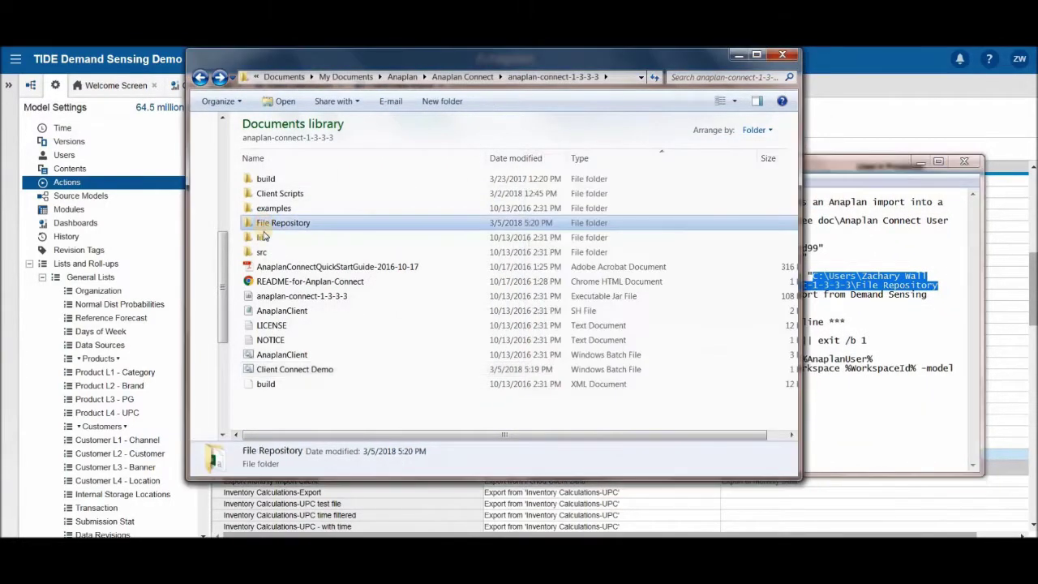
double_click(265, 225)
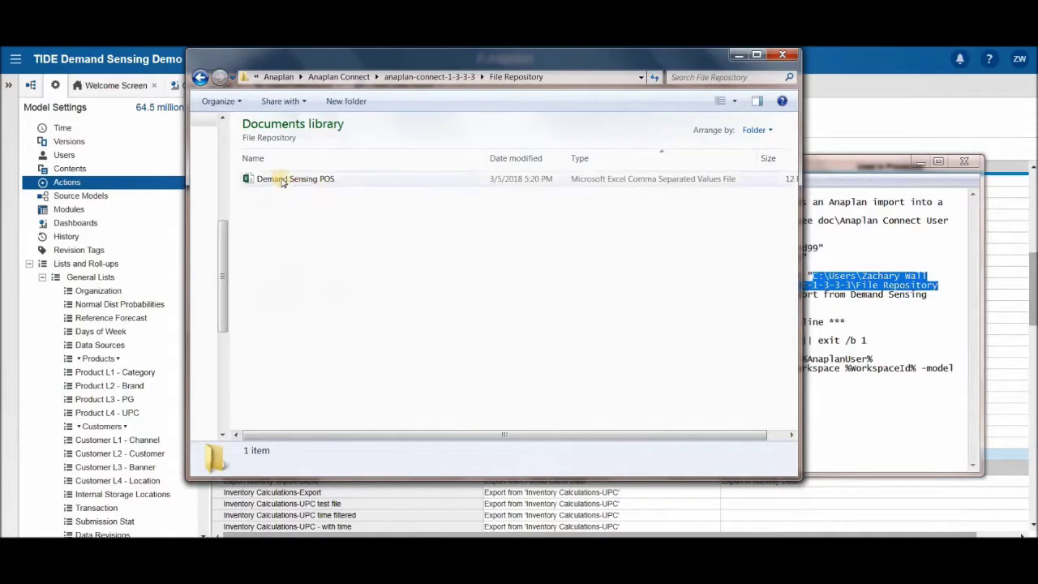
left_click_drag(819, 161, 507, 115)
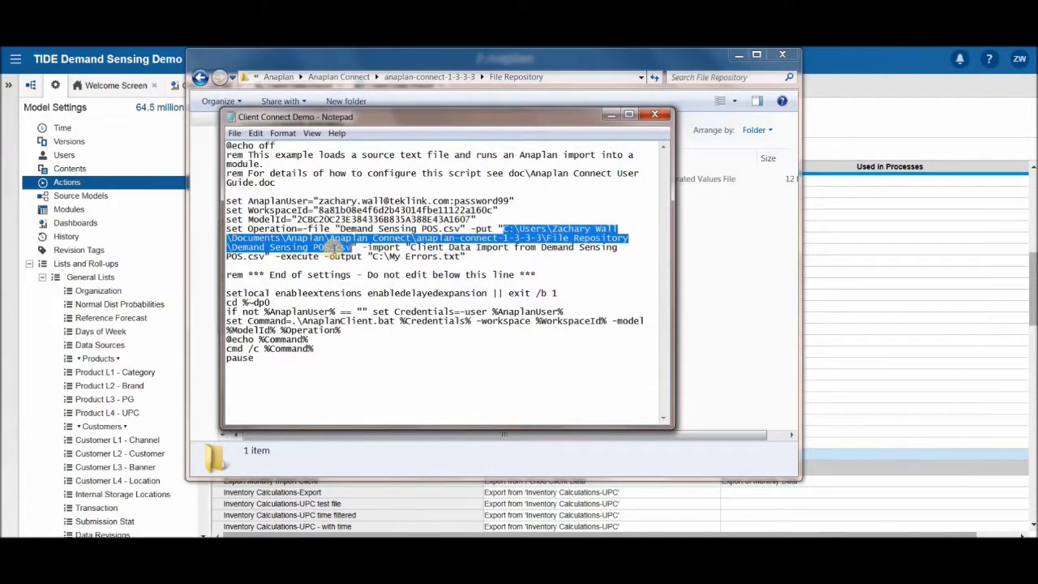
left_click_drag(354, 248, 243, 248)
- Check the script's import action name and error output path, then save the script
left_click(309, 275)
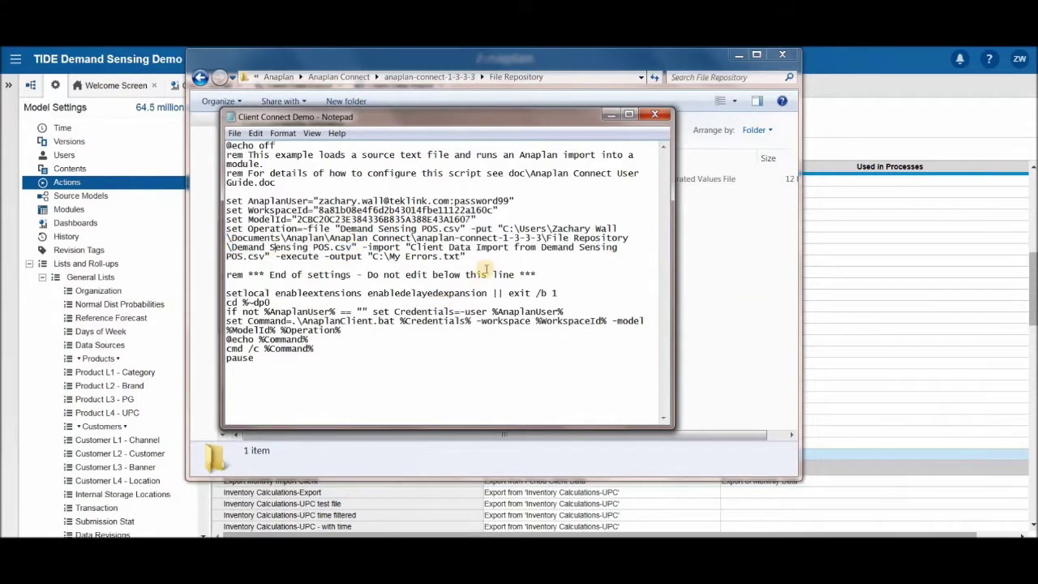
left_click_drag(411, 248, 618, 248)
left_click_drag(450, 256, 265, 256)
left_click(374, 256)
left_click_drag(373, 256, 463, 256)
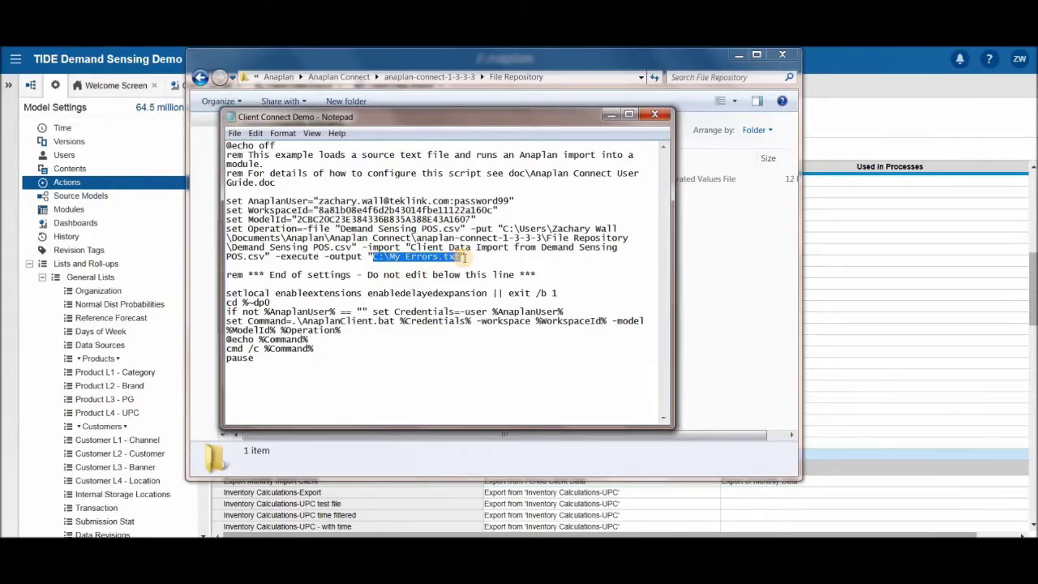
left_click(464, 257)
left_click(234, 134)
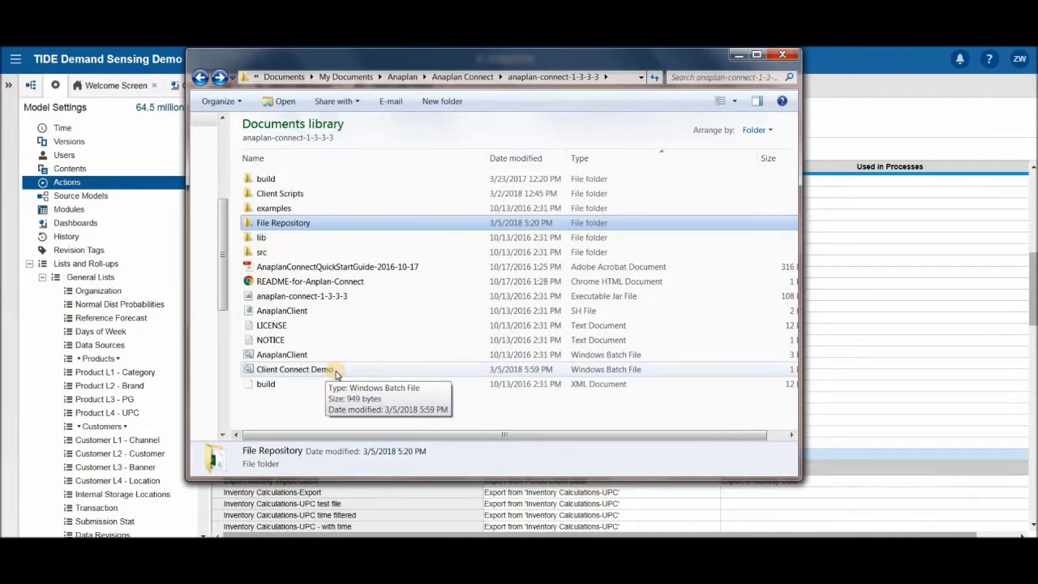
- Run Client Connect Demo.bat to upload Demand Sensing POS.csv, then close Command Prompt and the folder
double_click(308, 370)
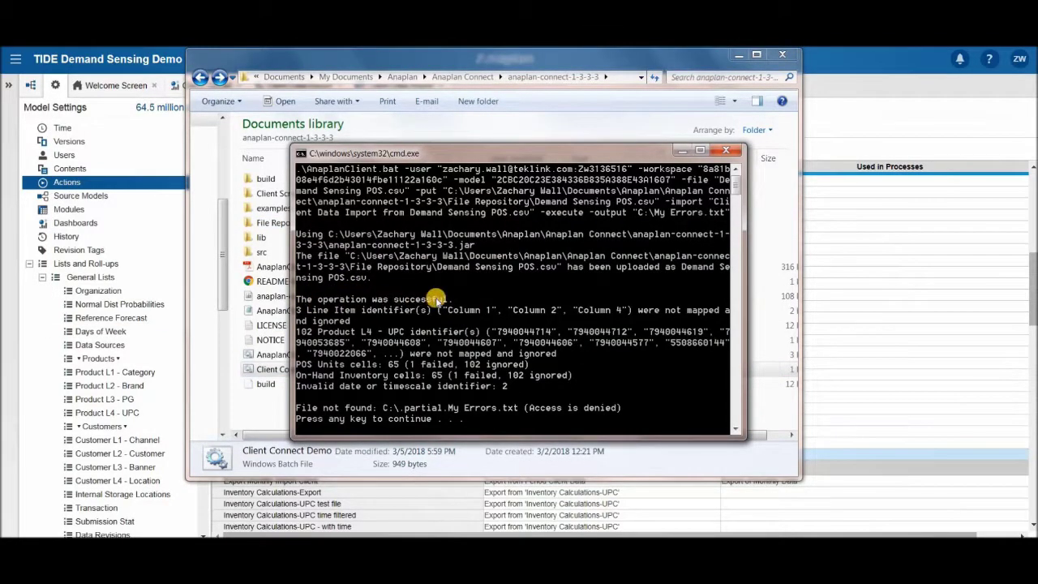
key("Return")
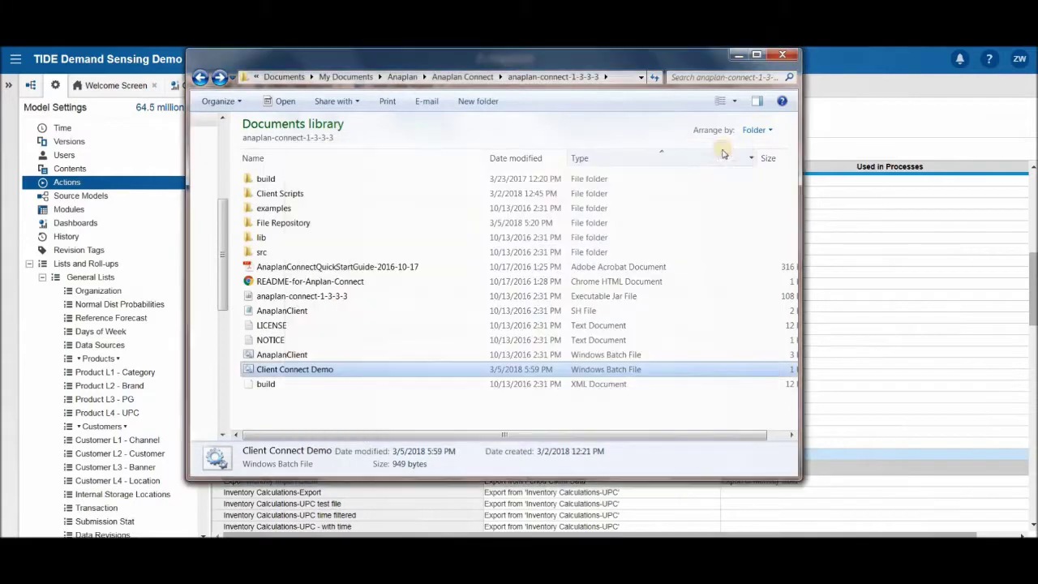
left_click(739, 55)
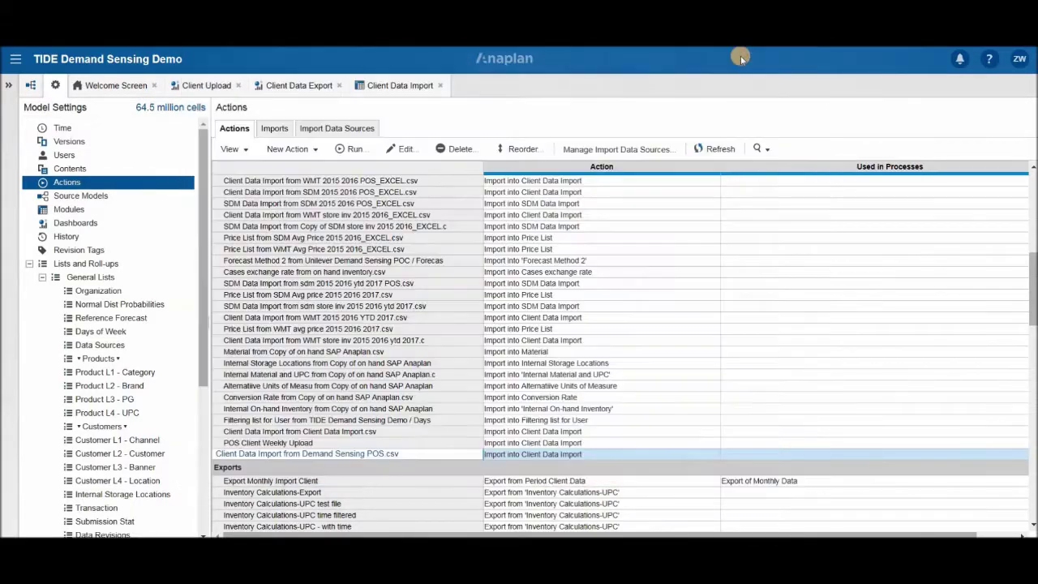
- Refresh the Client Data Import grid to show the newly imported POS values
left_click(383, 87)
left_click(181, 110)
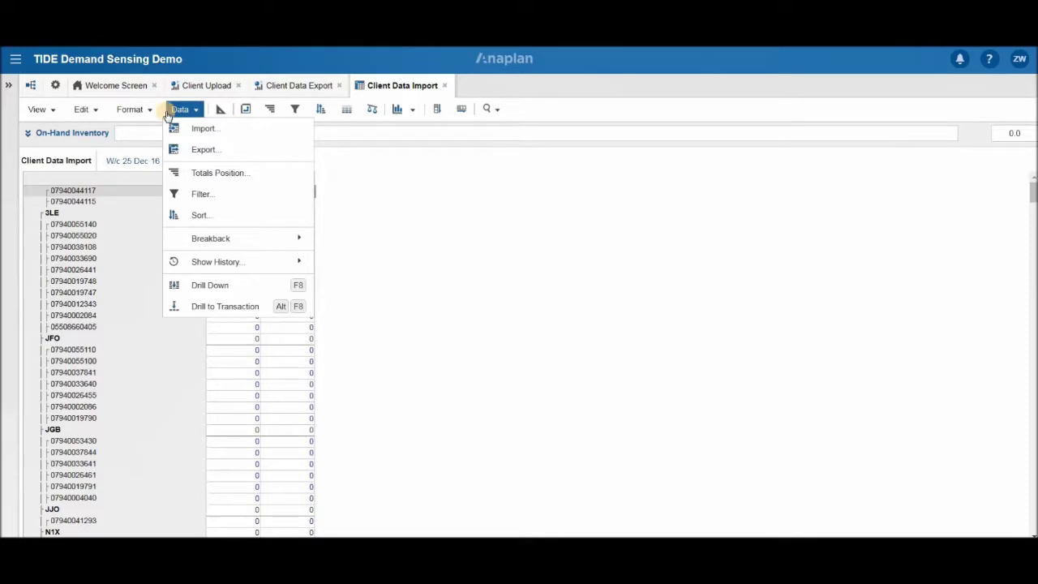
left_click(90, 111)
left_click(106, 257)
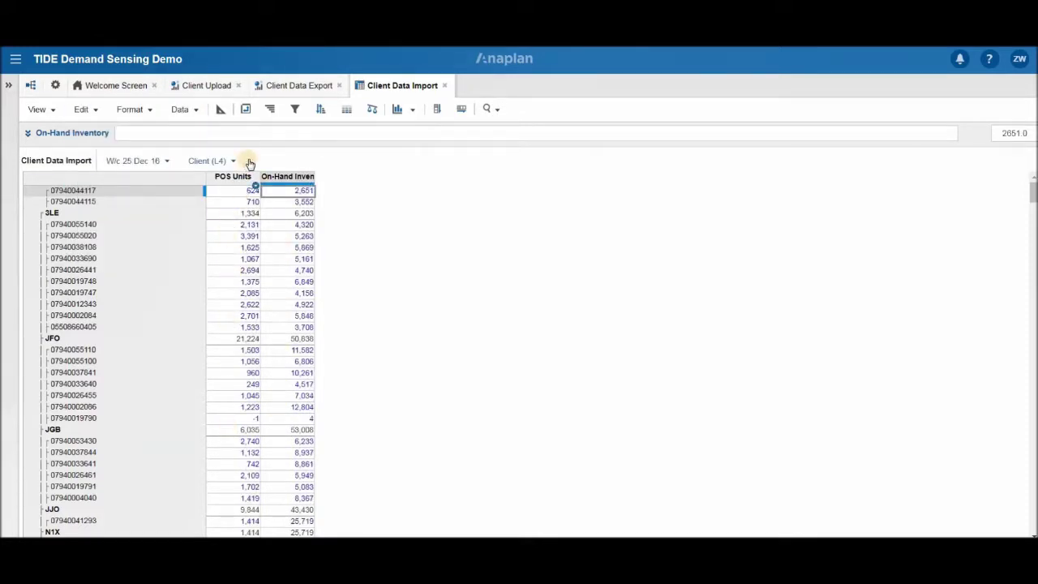
- Check the On-Hand Inventory on the Client Upload page, then move to Client Data Export
left_click(185, 86)
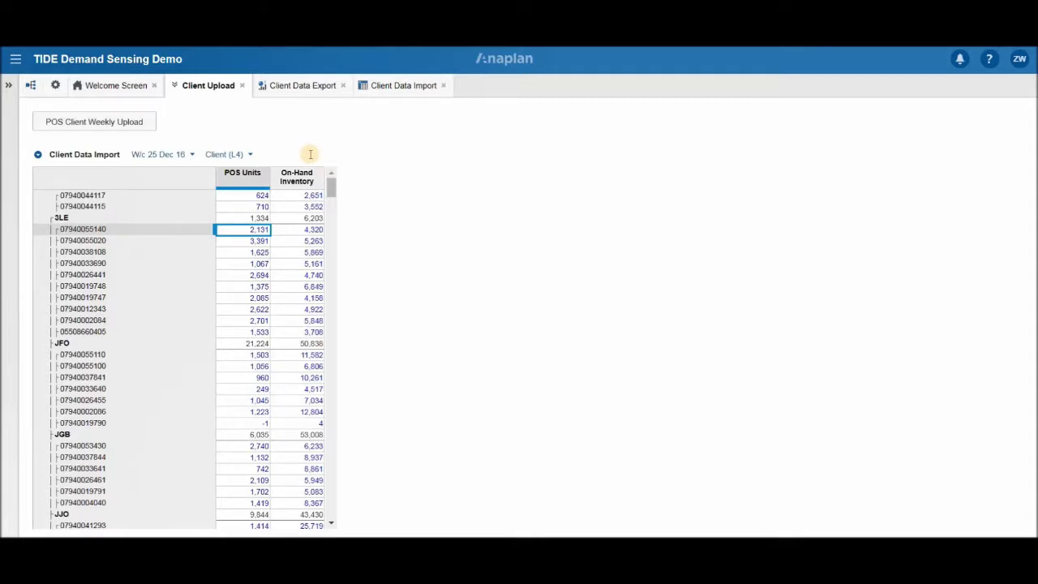
key("Right")
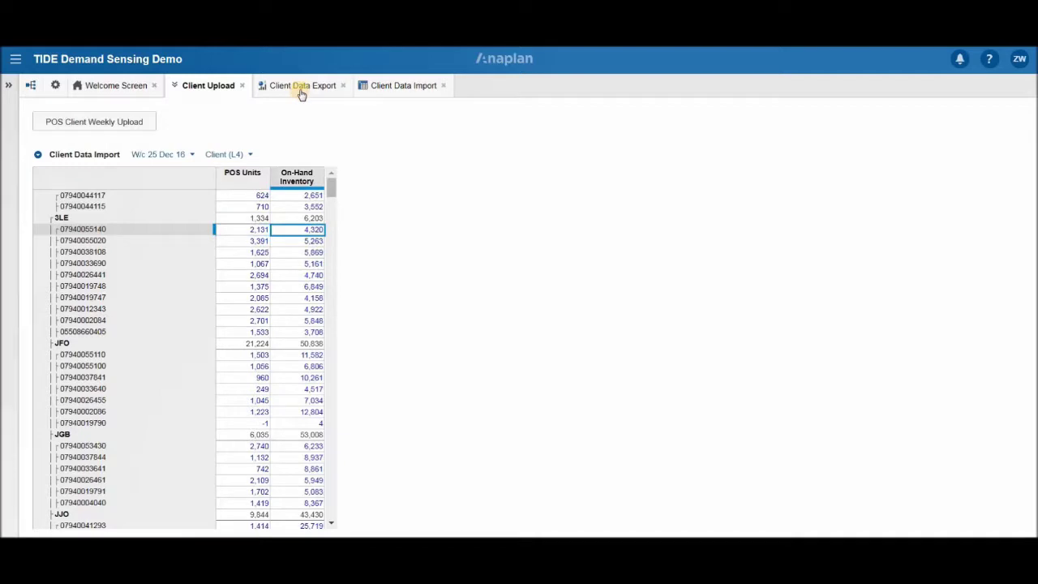
left_click(301, 89)
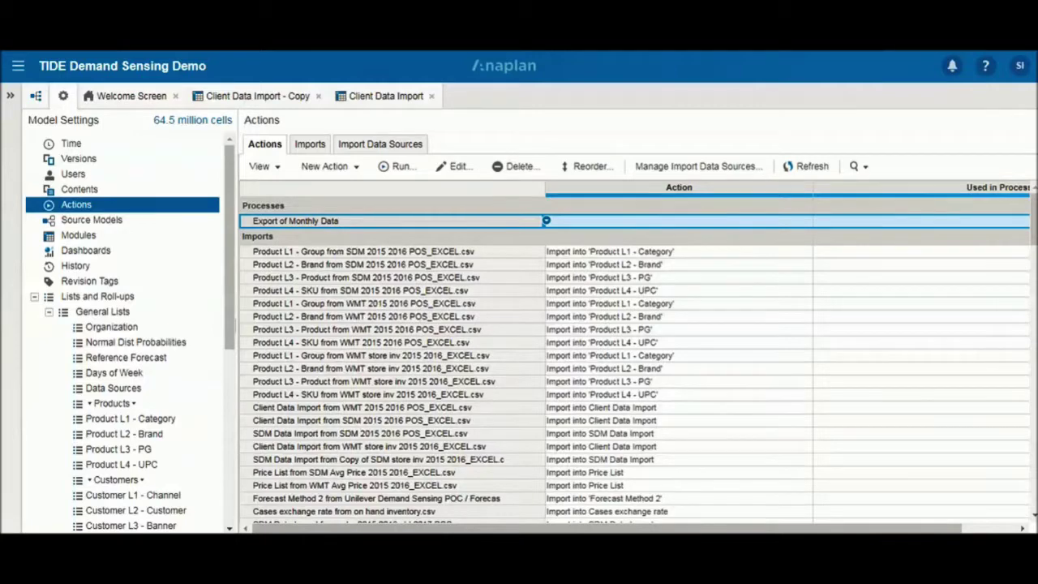
- Find the Export of Monthly Data process and select its Export Monthly Import Client export
left_click(463, 225)
scroll(472, 247, "down", 10)
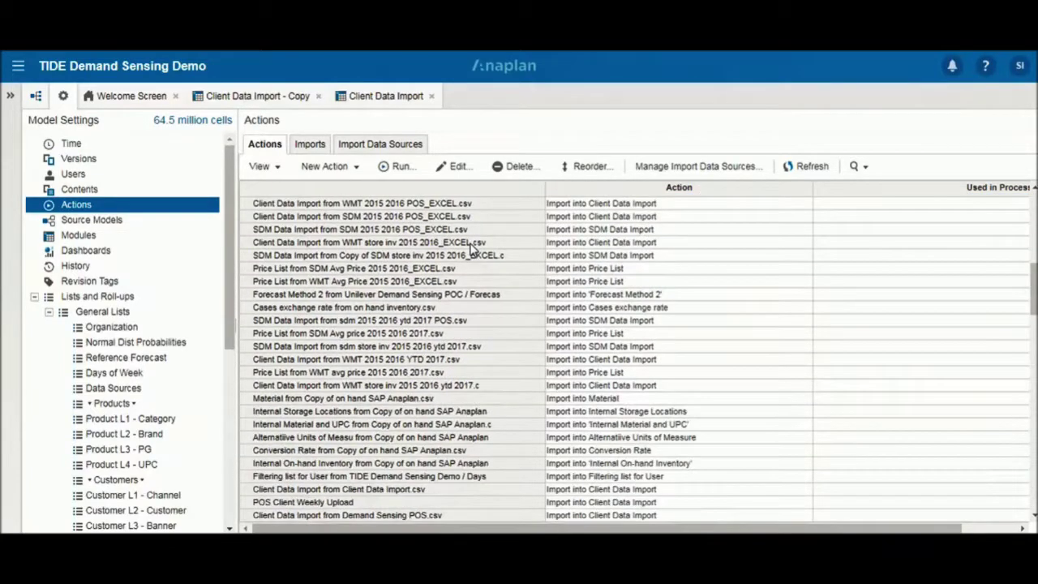
scroll(345, 324, "down", 3)
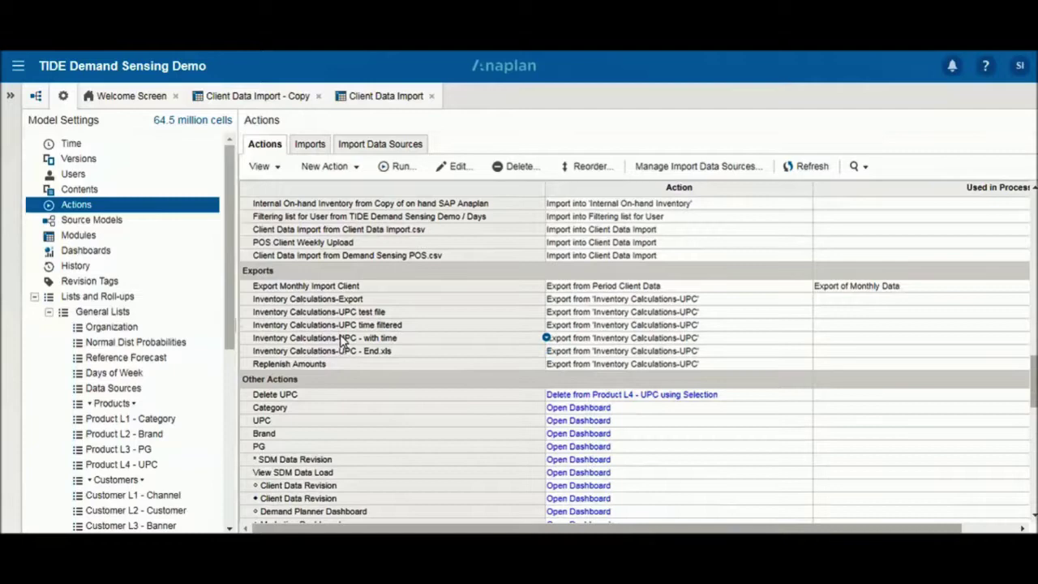
left_click(319, 290)
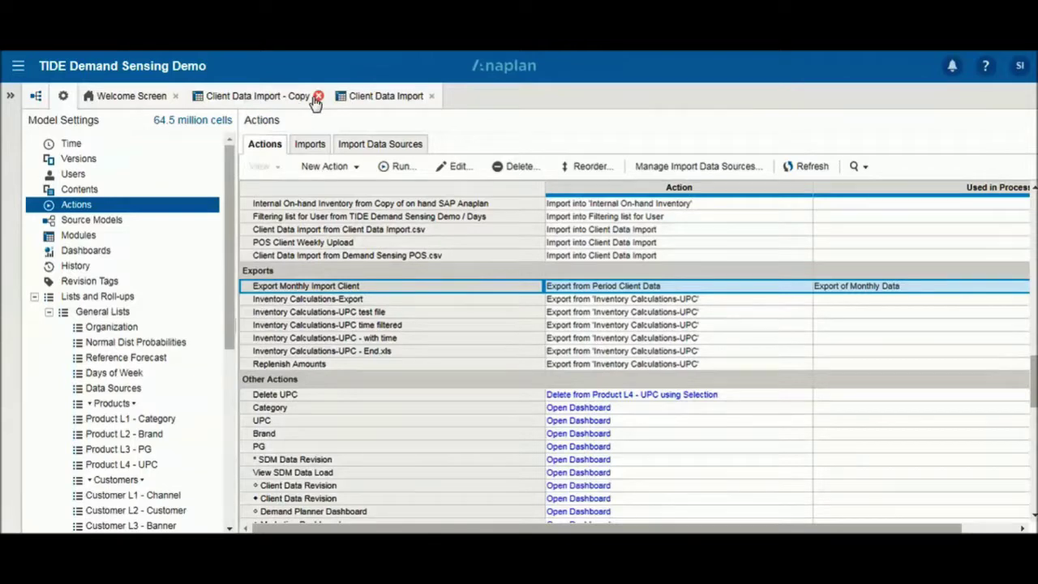
- Launch Tableau and start a new Anaplan server connection
left_click(376, 98)
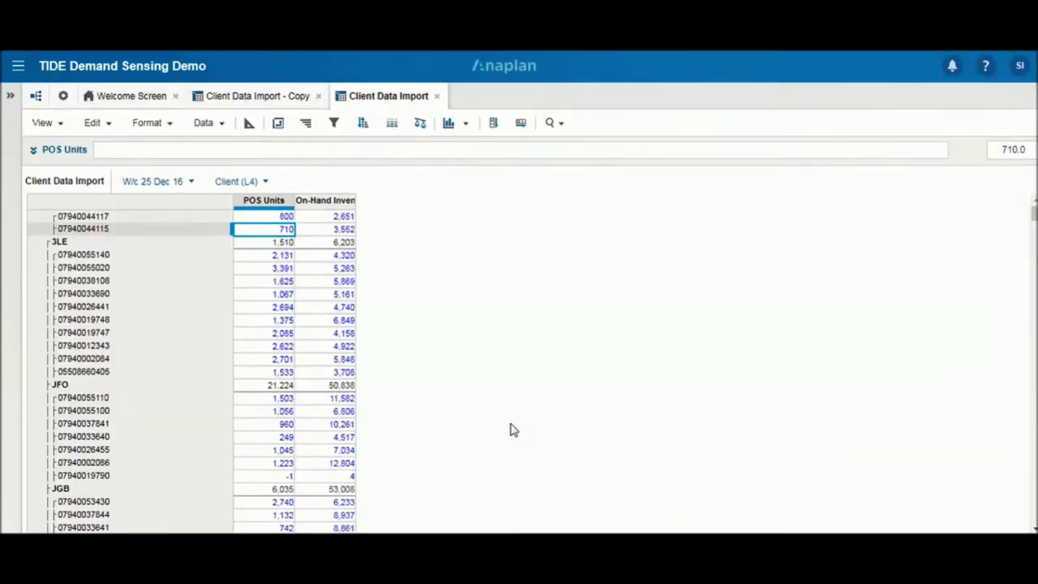
key("super")
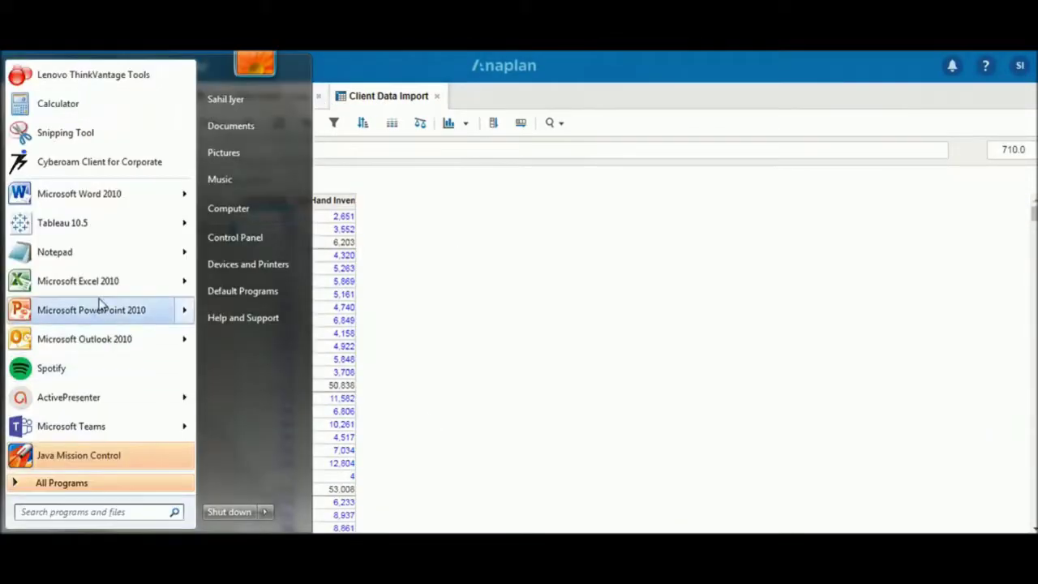
key("Escape")
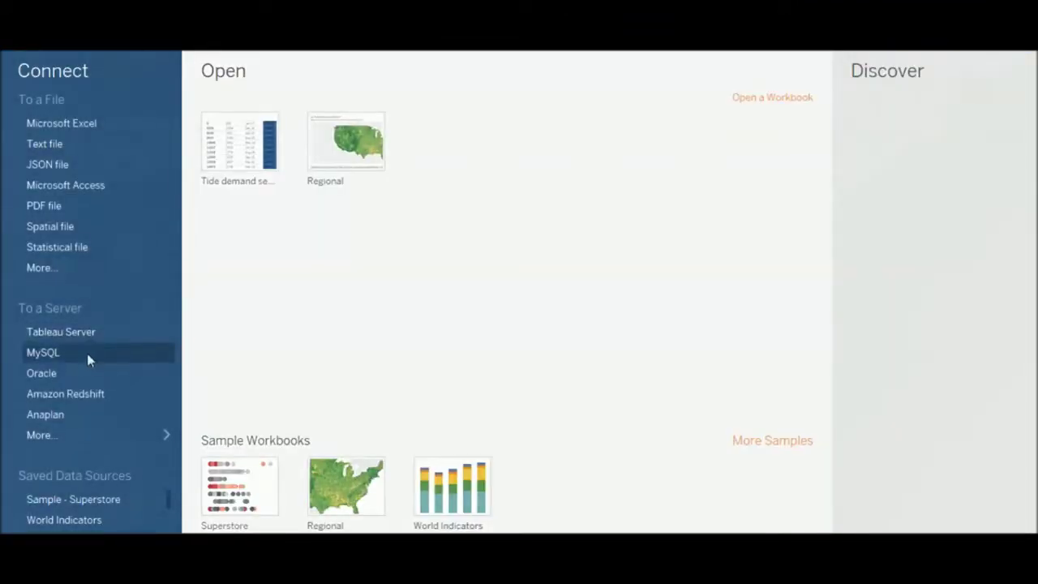
left_click(65, 414)
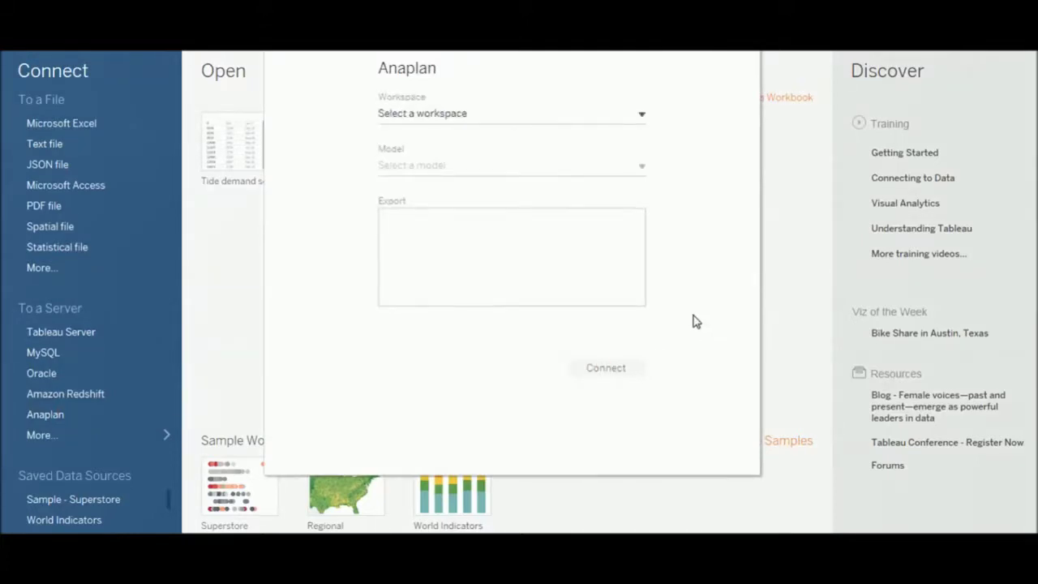
- Choose workspace TekLink, model TIDE Demand Sensing Demo, and connect to Export Monthly Import Client
left_click(623, 118)
left_click(620, 166)
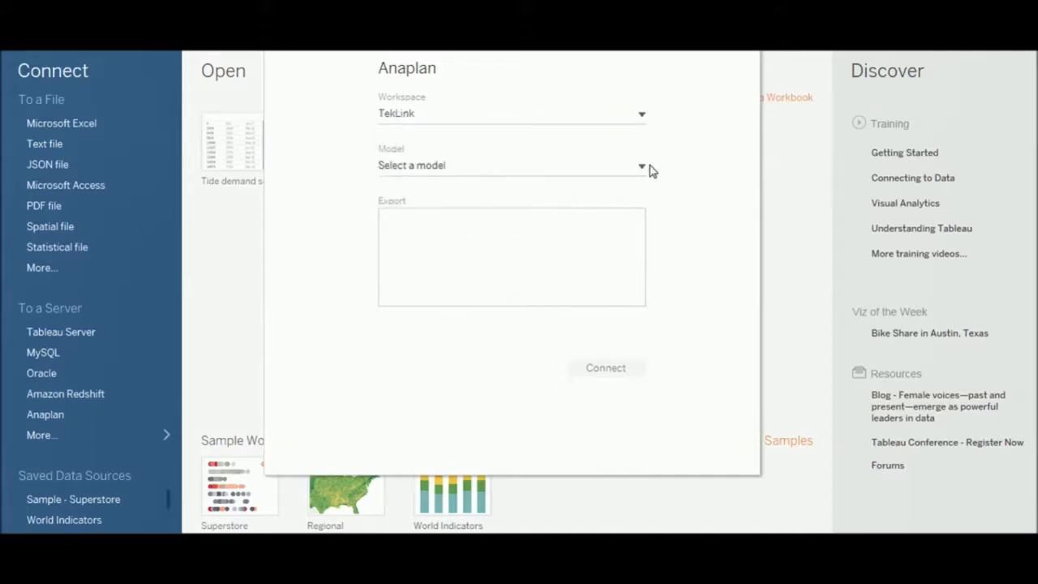
left_click(639, 168)
left_click(559, 233)
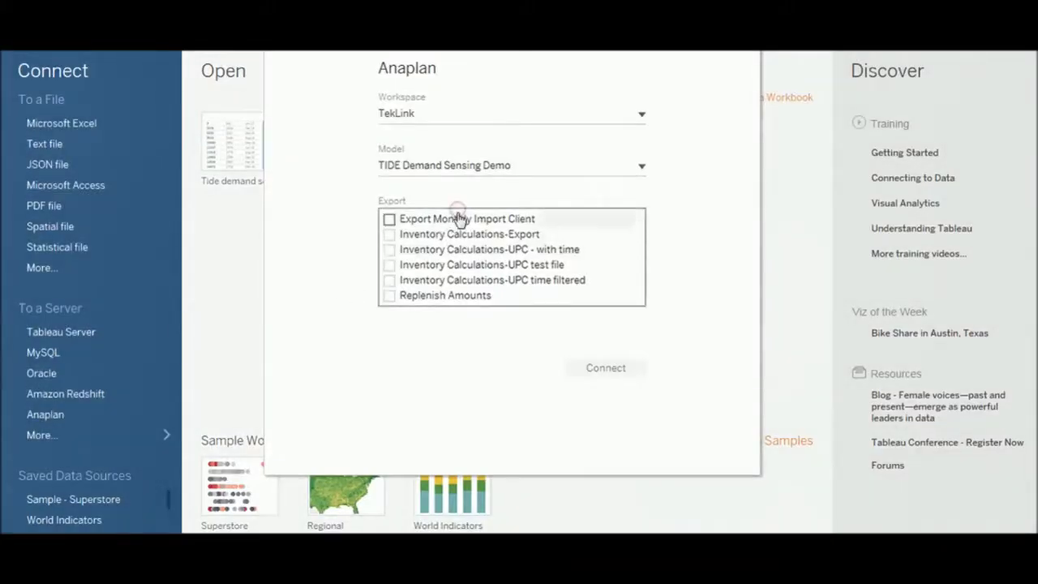
left_click(460, 220)
left_click(610, 370)
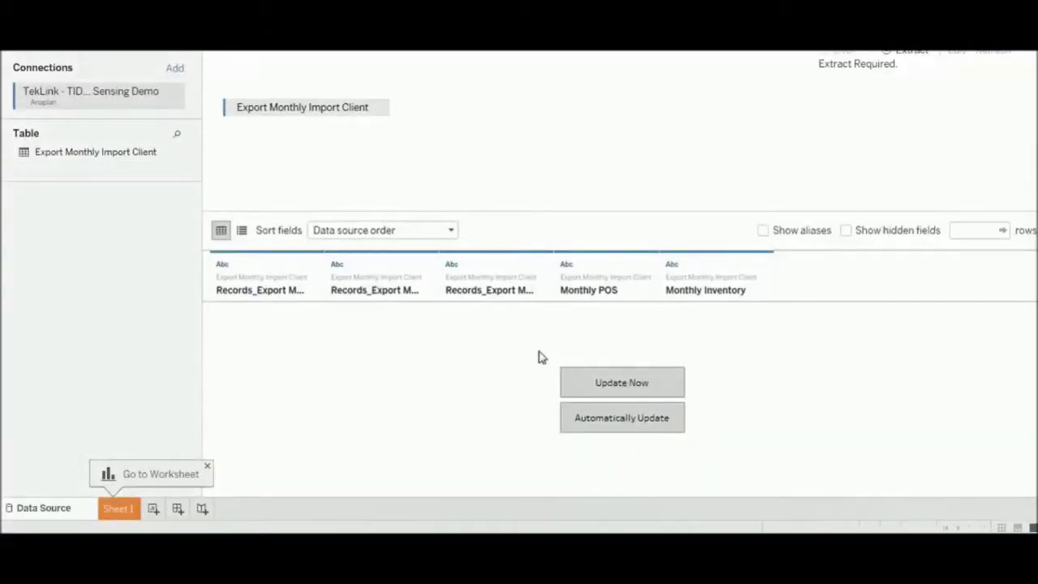
- Fill the Tableau extract with the exported rows, then switch to Anaplan's Client Data Import grid
left_click(614, 385)
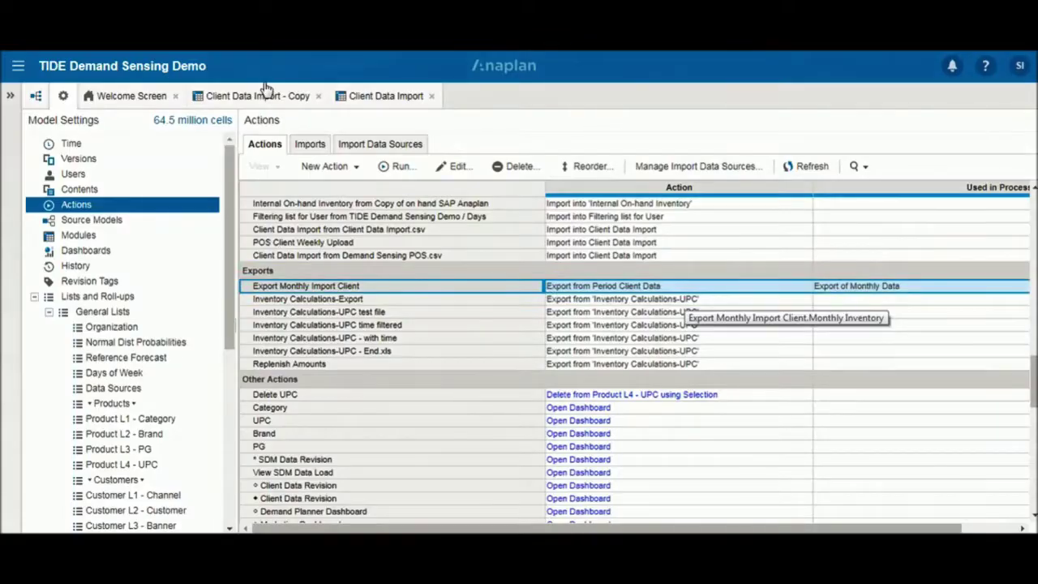
left_click(361, 98)
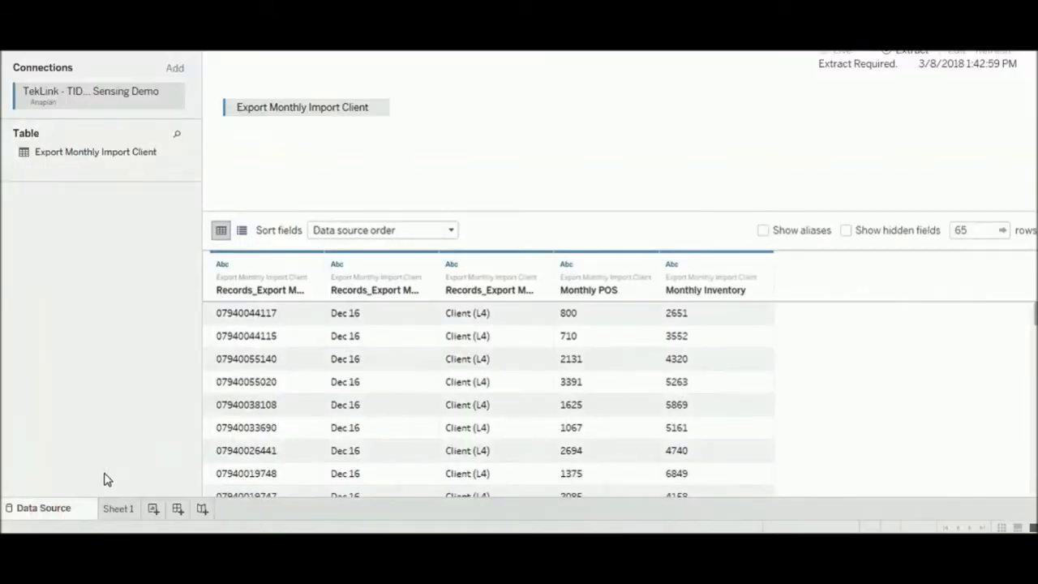
left_click(114, 504)
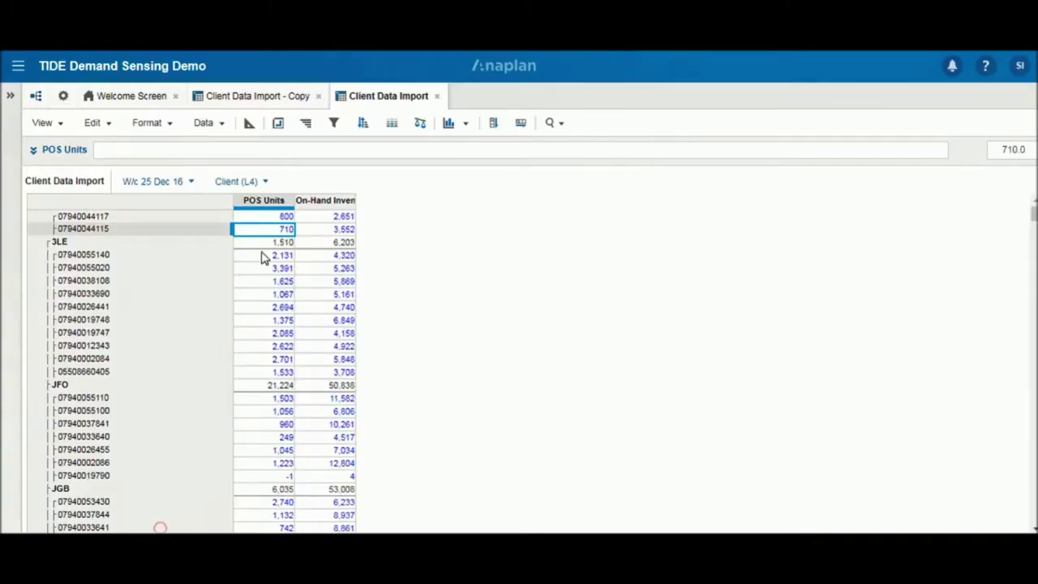
- Change the first client's POS Units from 800 to 900, then return to Tableau
left_click(275, 220)
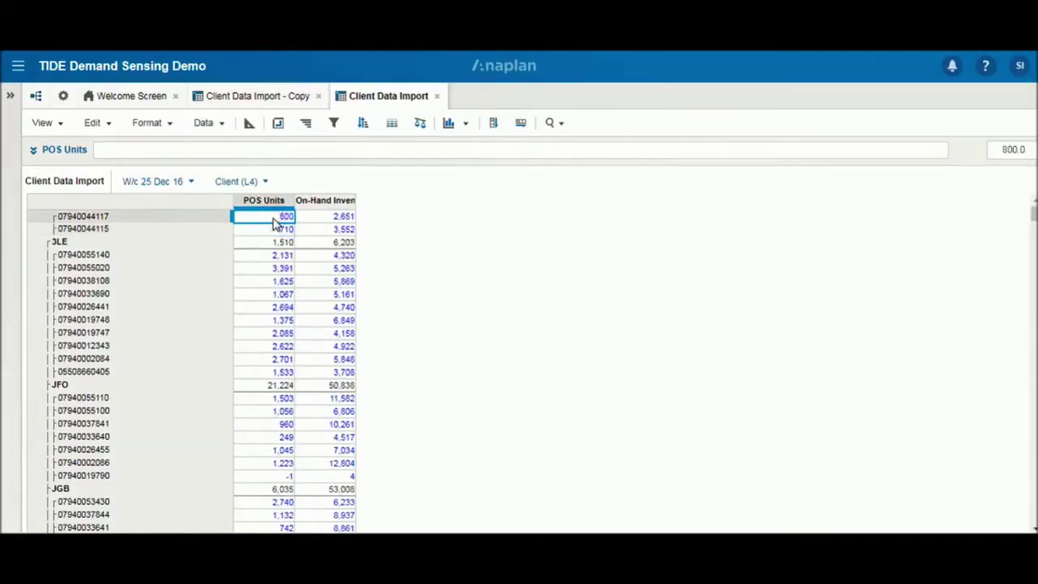
type("90")
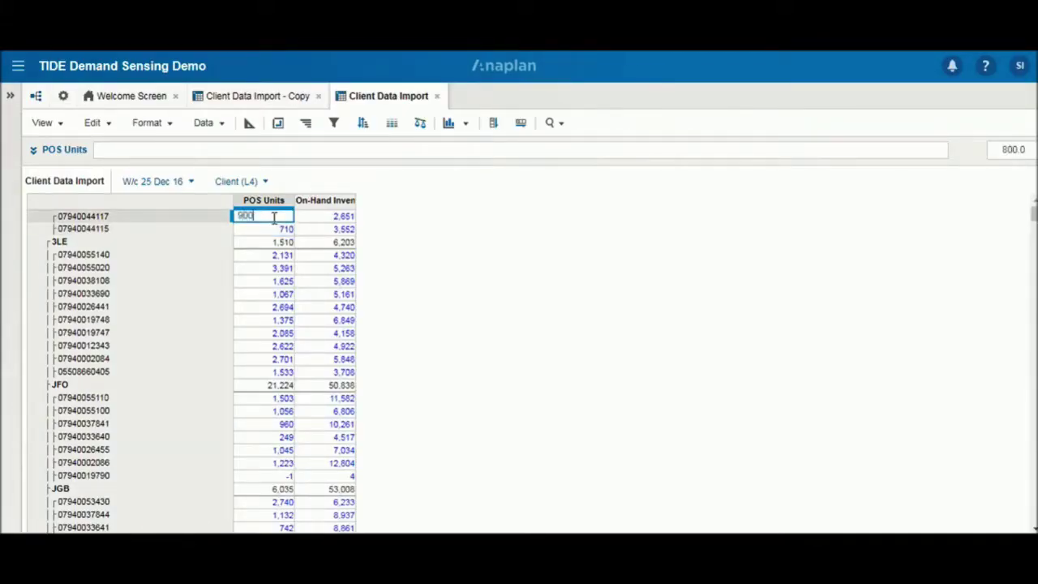
type("0")
key("Return")
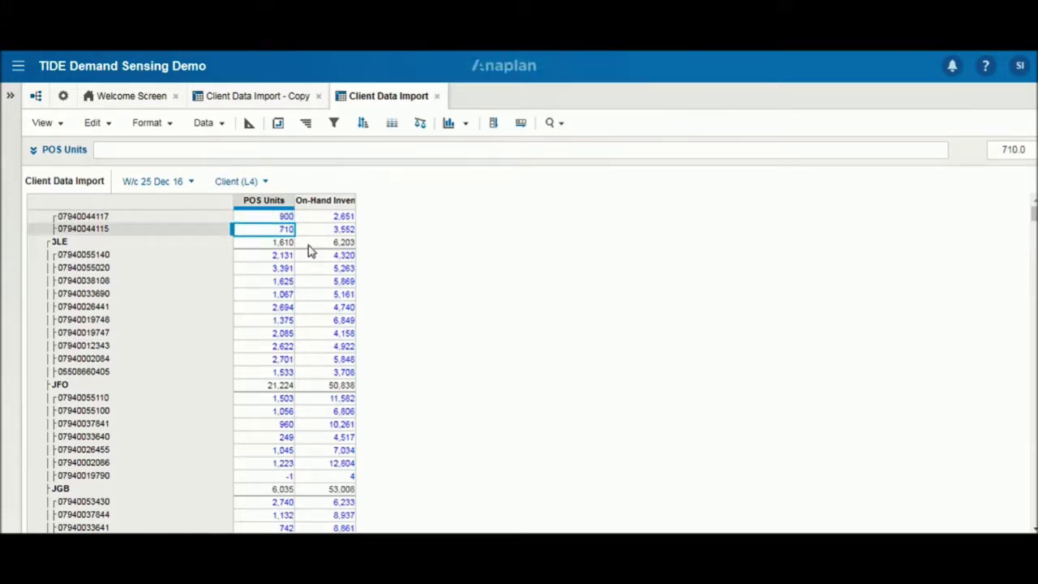
left_click(501, 529)
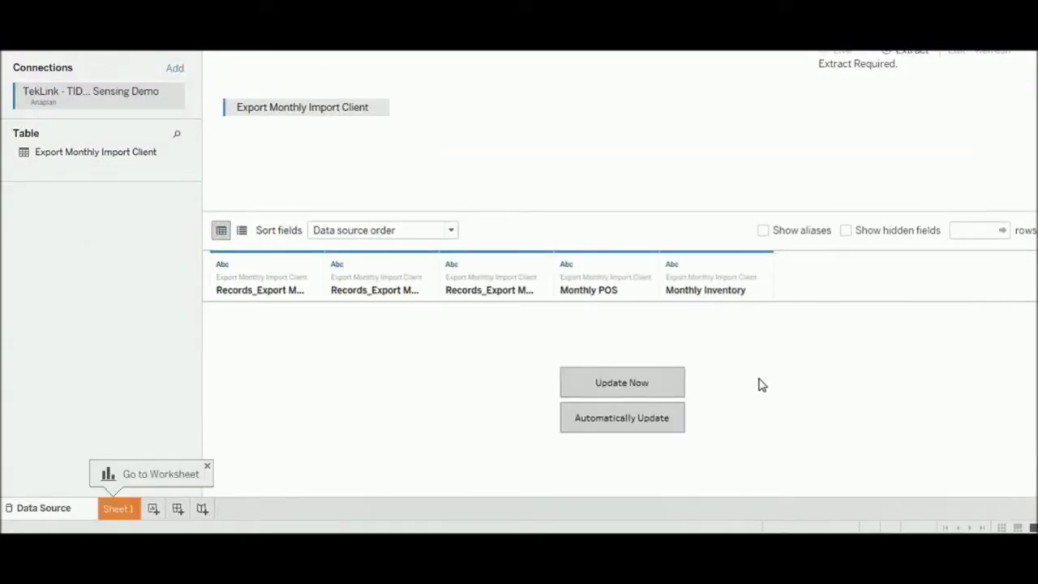
- Update the Tableau extract so Monthly POS picks up the edited 900 value
left_click(632, 381)
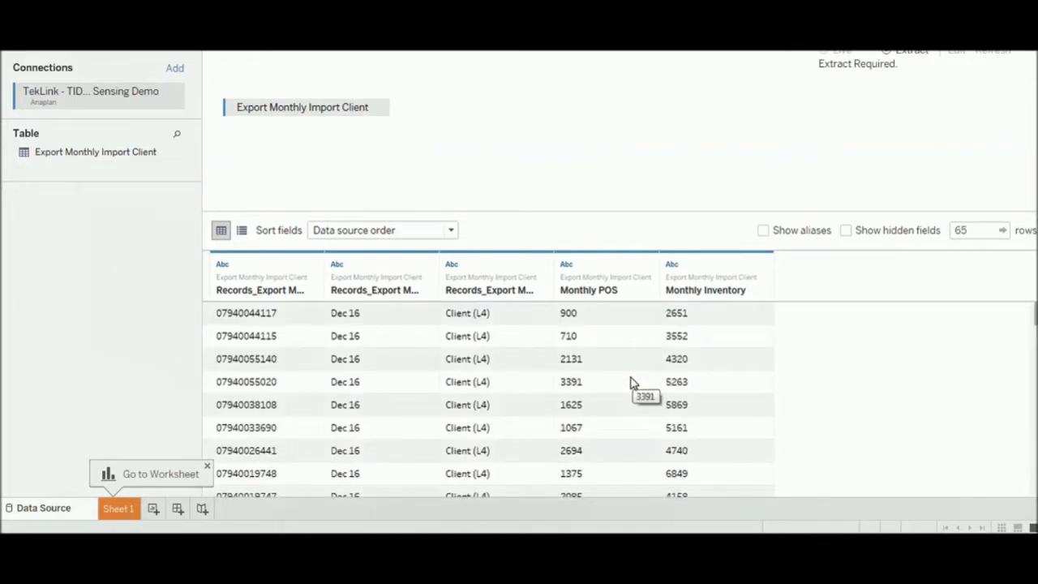